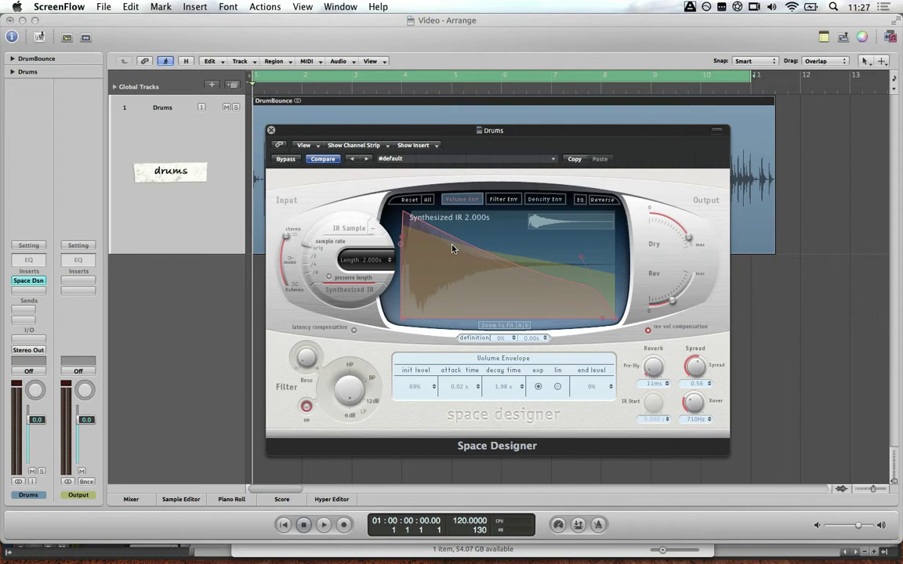
# From Logic Pro, spread out all open windows in Mission Control.
pyautogui.hotkey('ctrl', 'Up')
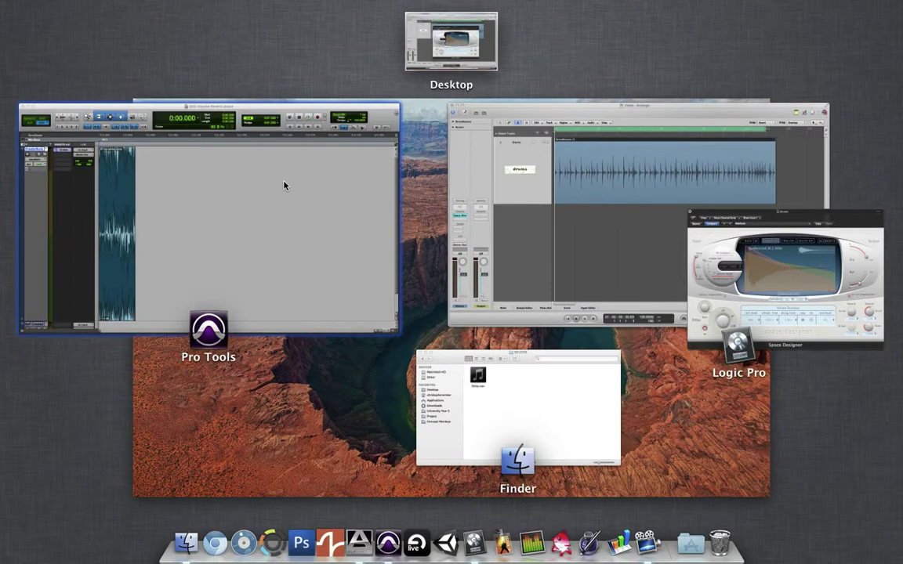
# Bring Pro Tools forward and check the D-Verb settings: Hall, Large, 4.0 sec decay, 100% wet.
pyautogui.click(285, 184)
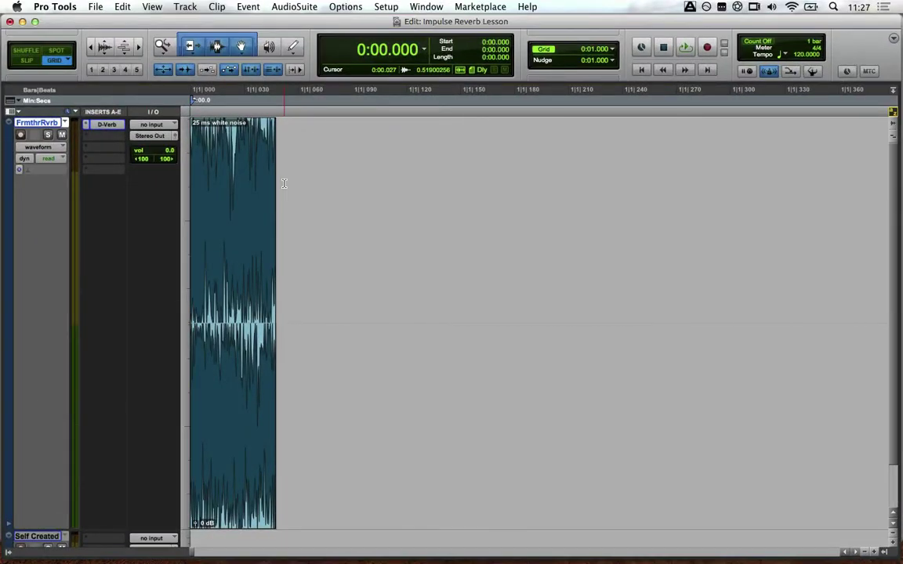
pyautogui.click(106, 125)
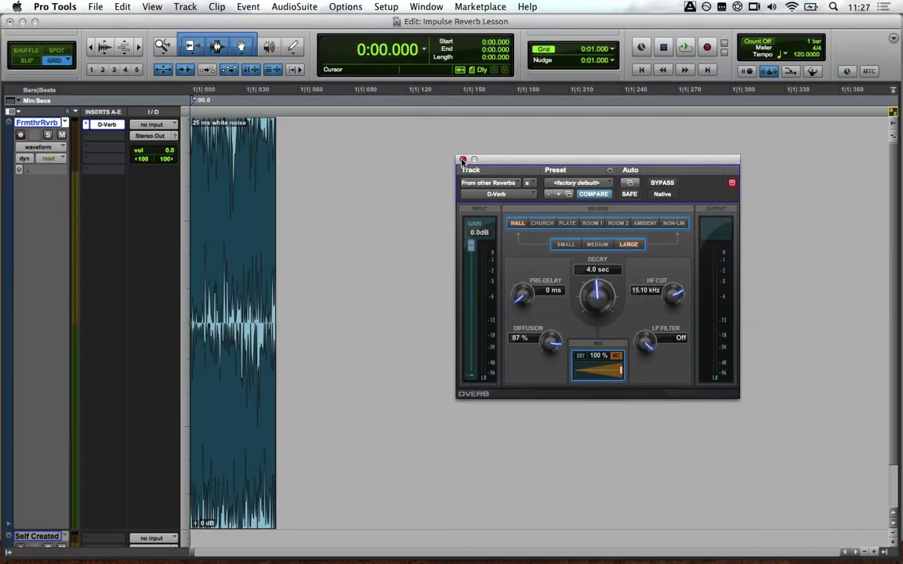
pyautogui.click(175, 36)
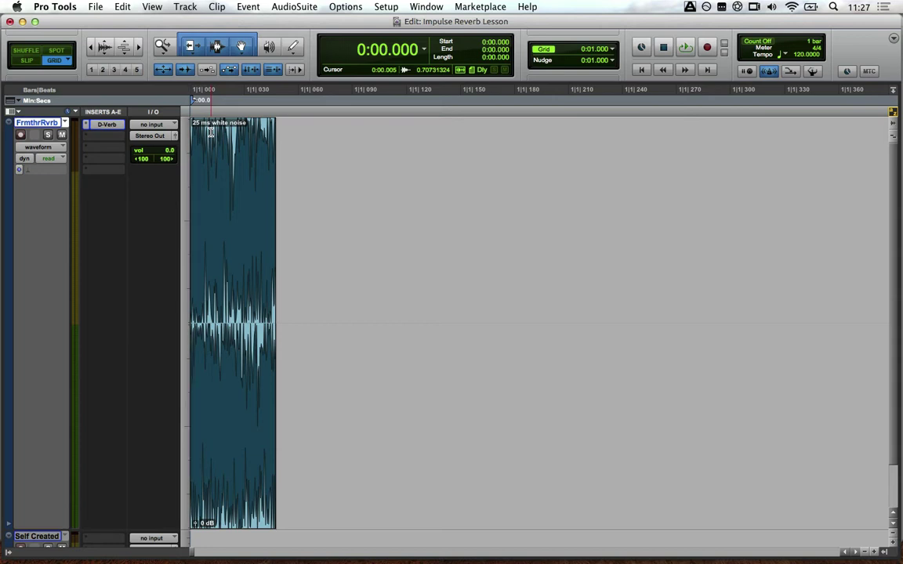
# Zoom out, select 0:00–0:03, and audition the noise burst with its reverb tail.
pyautogui.press('super+bracketleft')
pyautogui.press('super+bracketleft')
pyautogui.press('super+bracketleft')
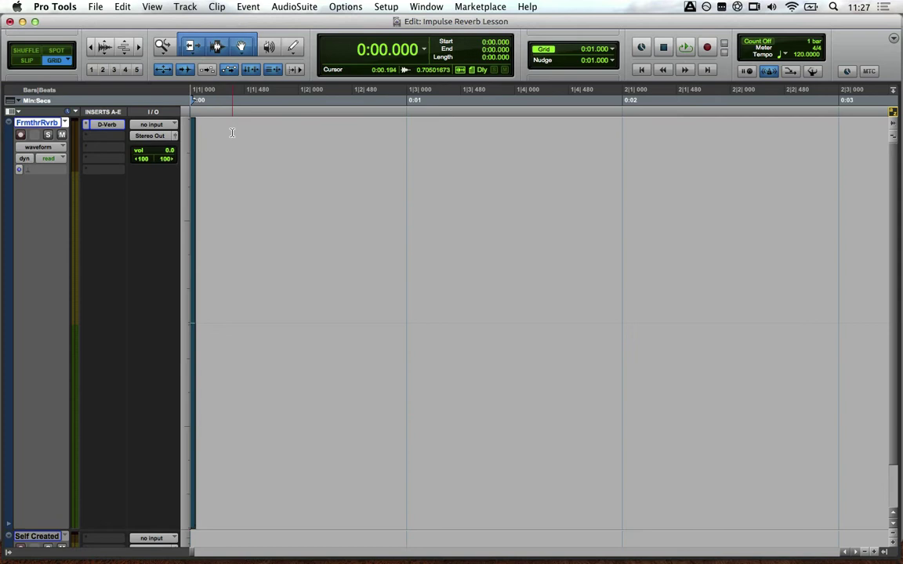
pyautogui.keyDown('shift'); pyautogui.click(499, 181); pyautogui.keyUp('shift')
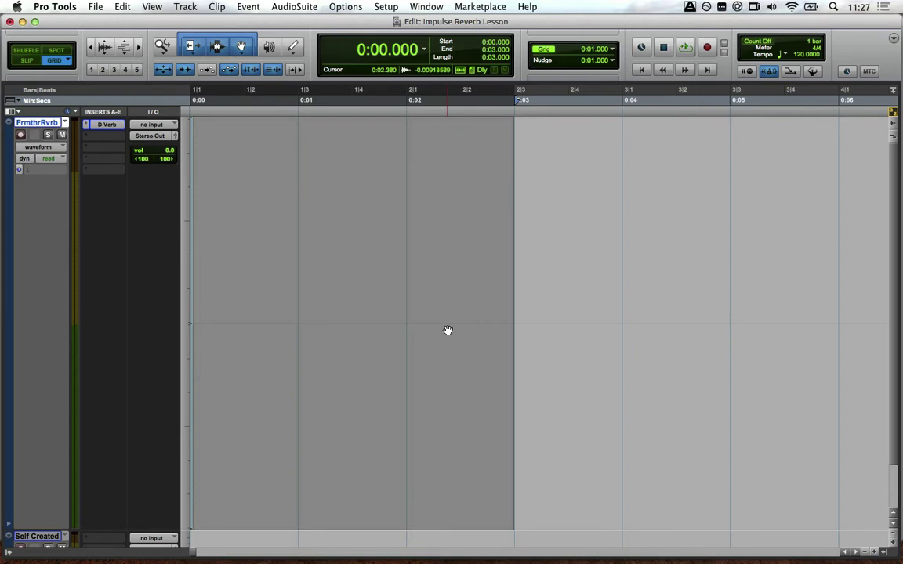
pyautogui.press('space')
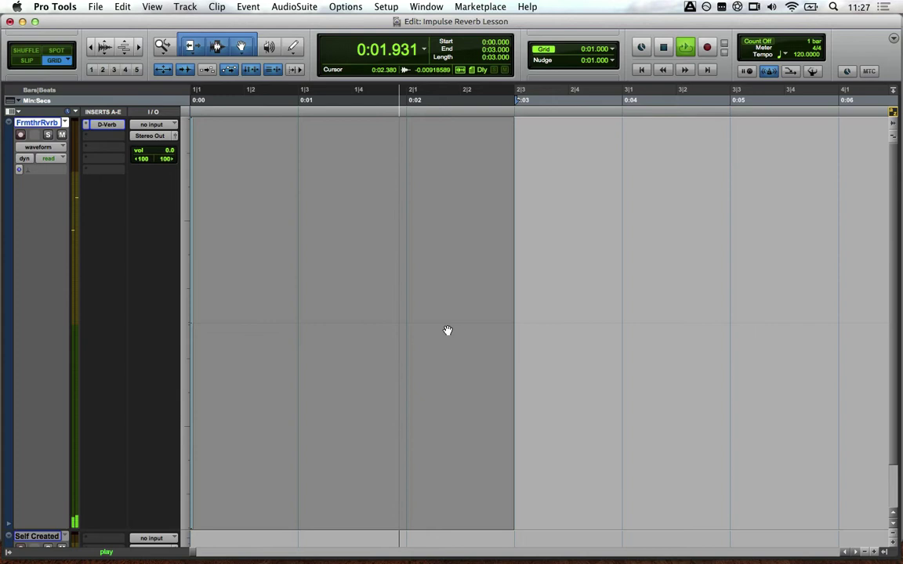
pyautogui.press('space')
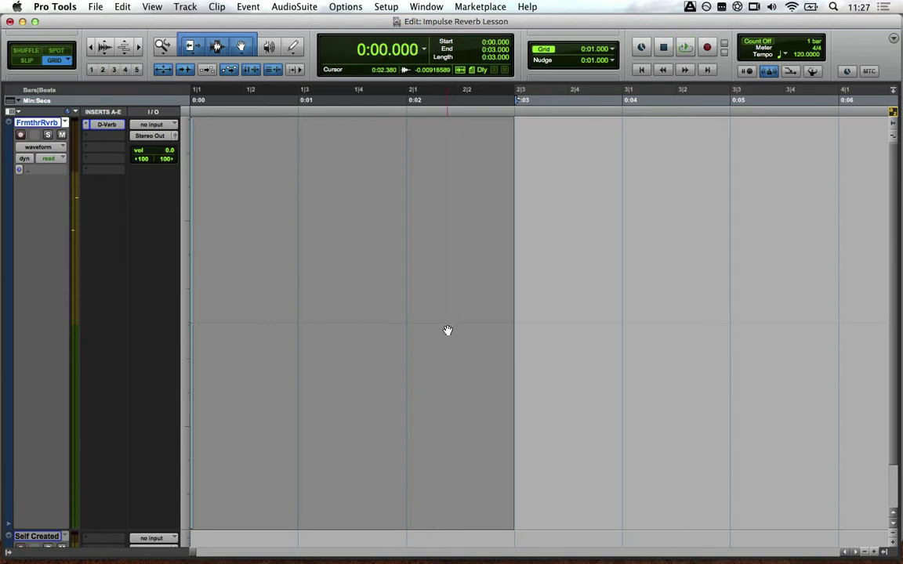
pyautogui.press('alt+super+b')
# Bounce the 3-second range to a WAV named 'Reverb' in the REVERB folder.
pyautogui.press('Return')
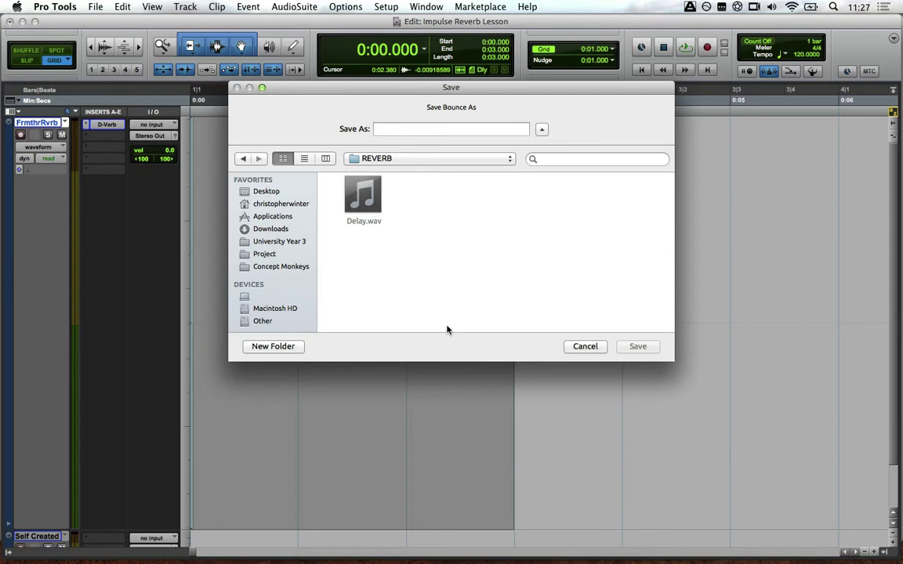
pyautogui.write('Reverb')
pyautogui.press('Return')
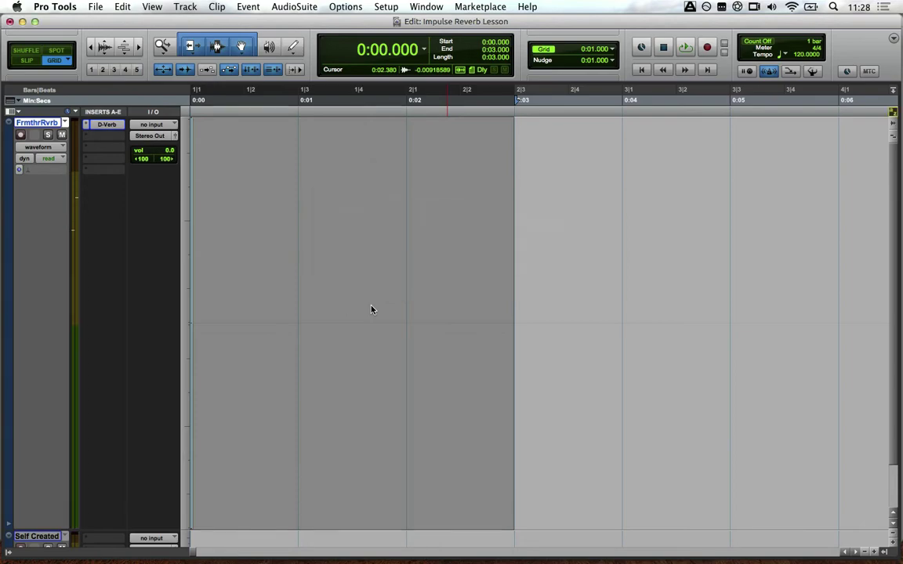
pyautogui.hotkey('ctrl', 'Up')
# Load Dverb.wav from the REVERB folder into Space Designer as its impulse response.
pyautogui.click(595, 249)
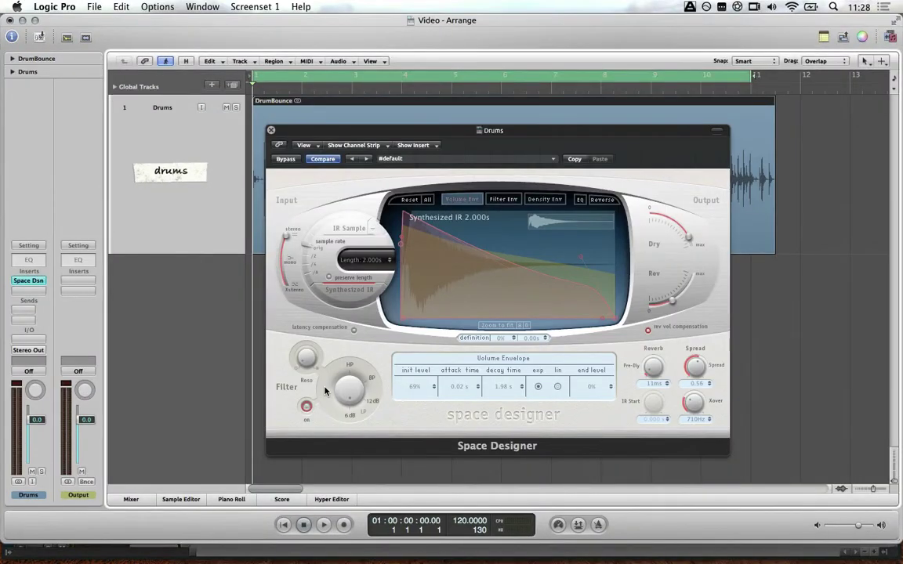
pyautogui.click(181, 540)
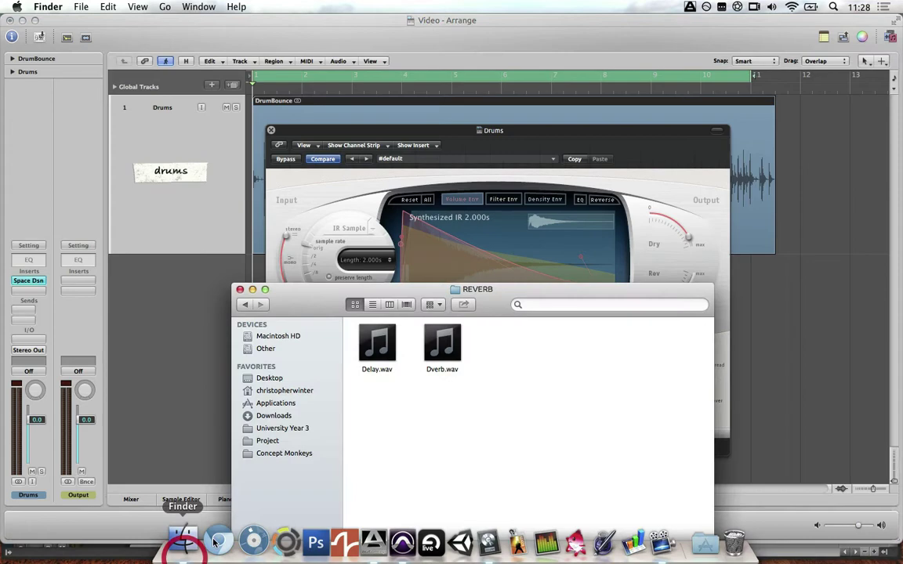
pyautogui.moveTo(457, 342)
pyautogui.moveTo(457, 343); pyautogui.dragTo(454, 256)
pyautogui.click(678, 185)
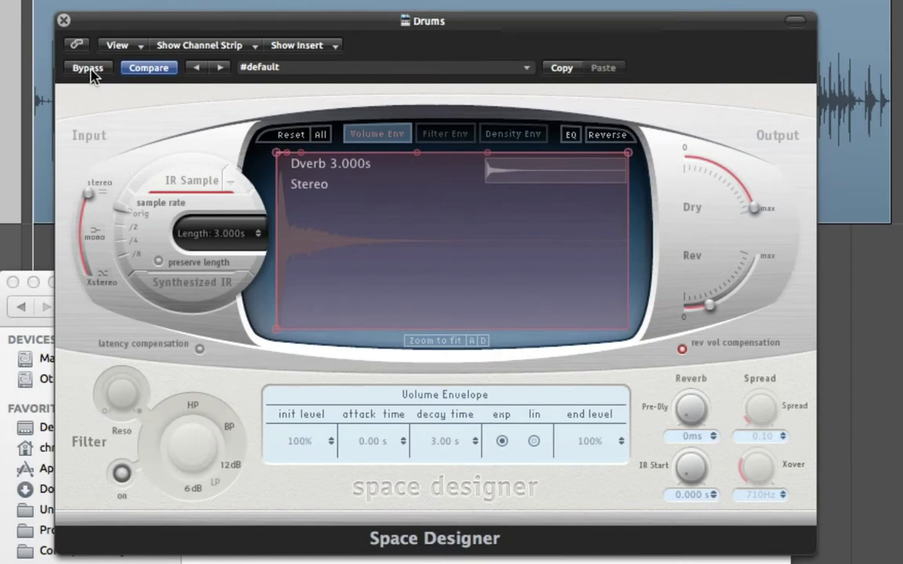
# Compare against bypass and raise Space Designer's reverb level to -7.2 dB.
pyautogui.click(89, 69)
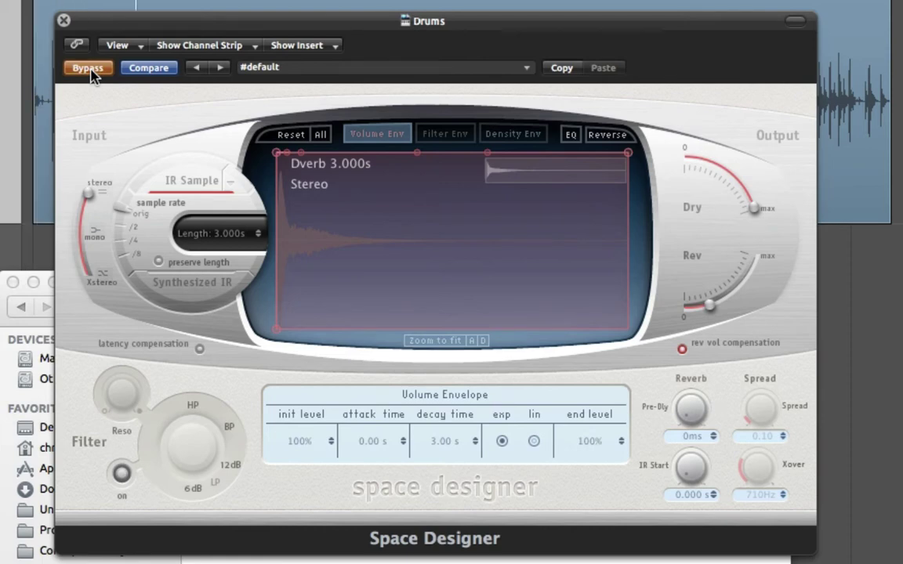
pyautogui.click(89, 69)
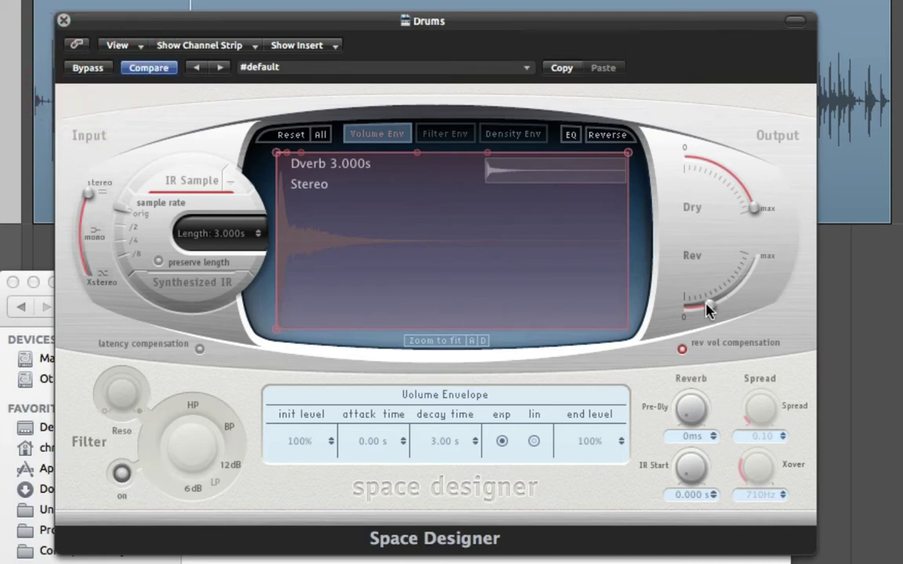
pyautogui.moveTo(710, 309); pyautogui.dragTo(727, 327)
pyautogui.click(104, 69)
pyautogui.click(104, 69)
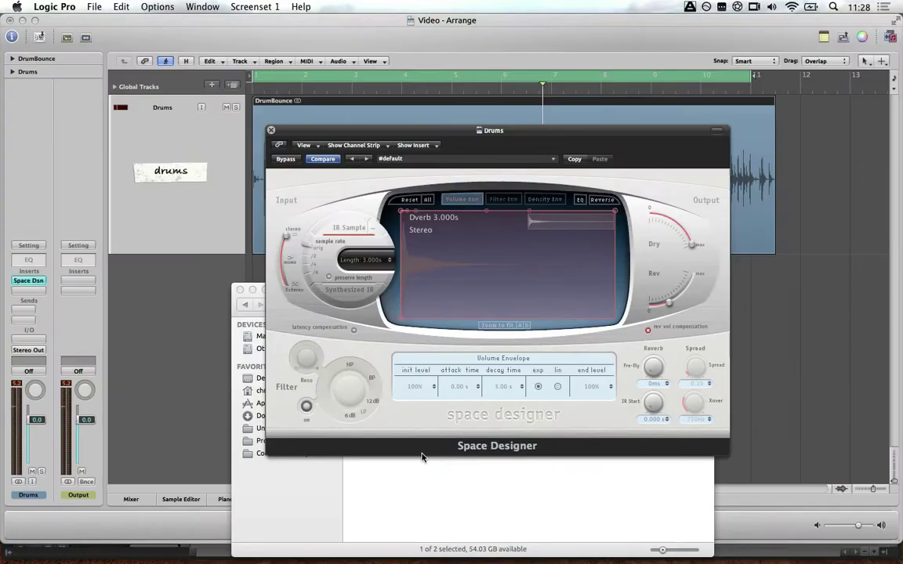
# Consolidate an empty 0:00–0:02 selection on the Self Created track into clip Self Created_08.
pyautogui.hotkey('ctrl', 'Up')
pyautogui.click(227, 235)
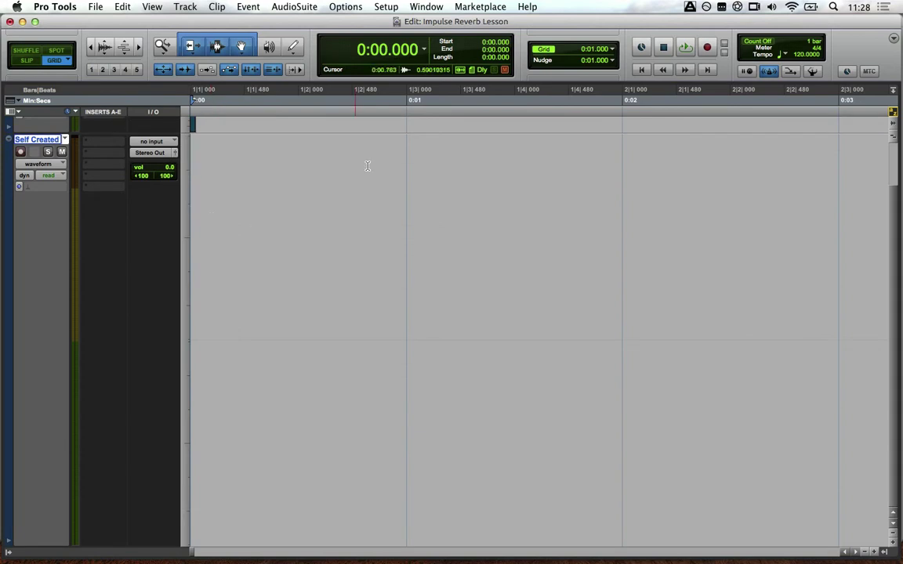
pyautogui.keyDown('shift'); pyautogui.click(614, 192); pyautogui.keyUp('shift')
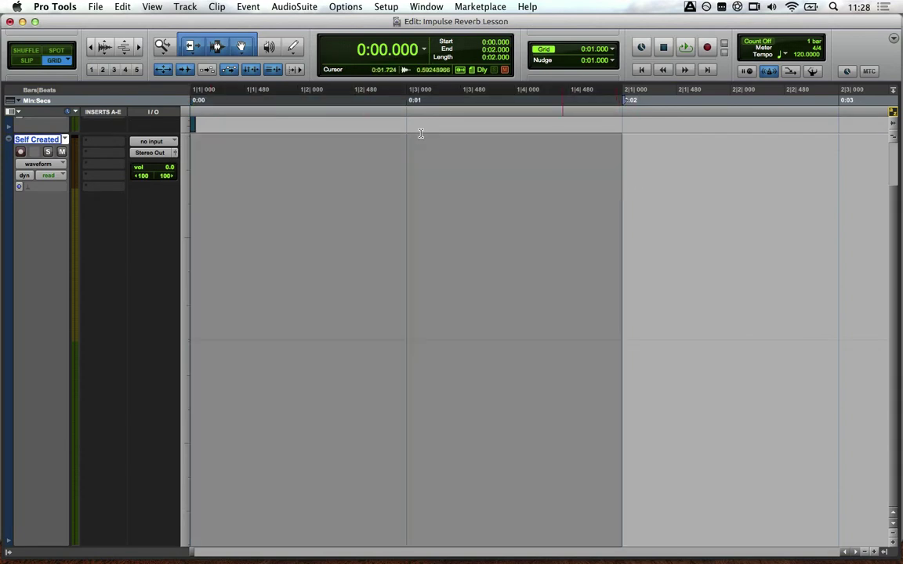
pyautogui.click(123, 7)
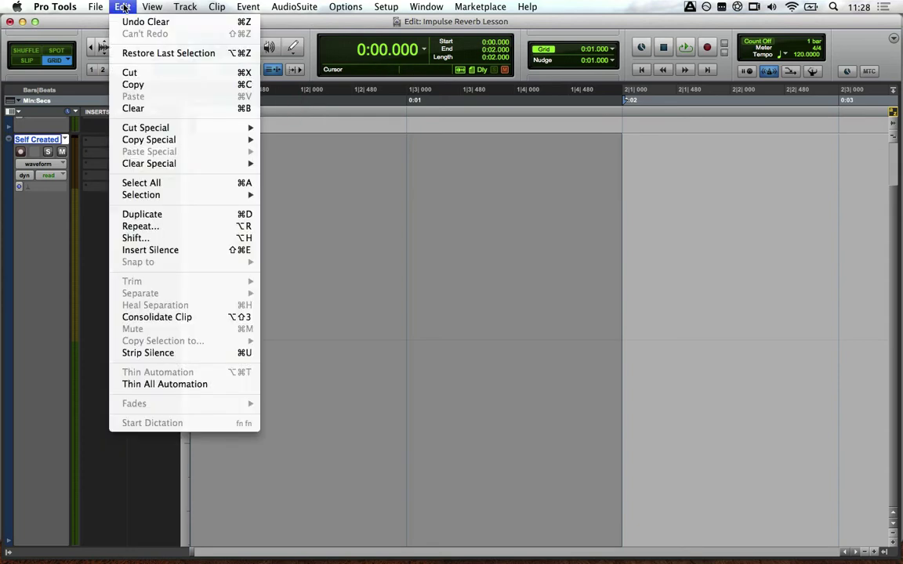
pyautogui.click(156, 316)
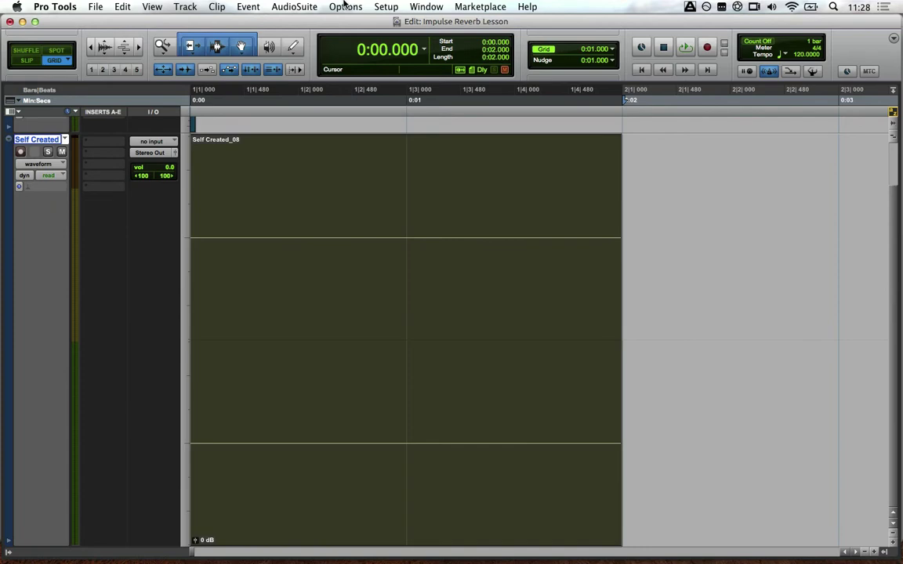
# Set the AudioSuite Signal Generator to White Noise at a -1.0 dB level.
pyautogui.click(307, 4)
pyautogui.moveTo(354, 167)
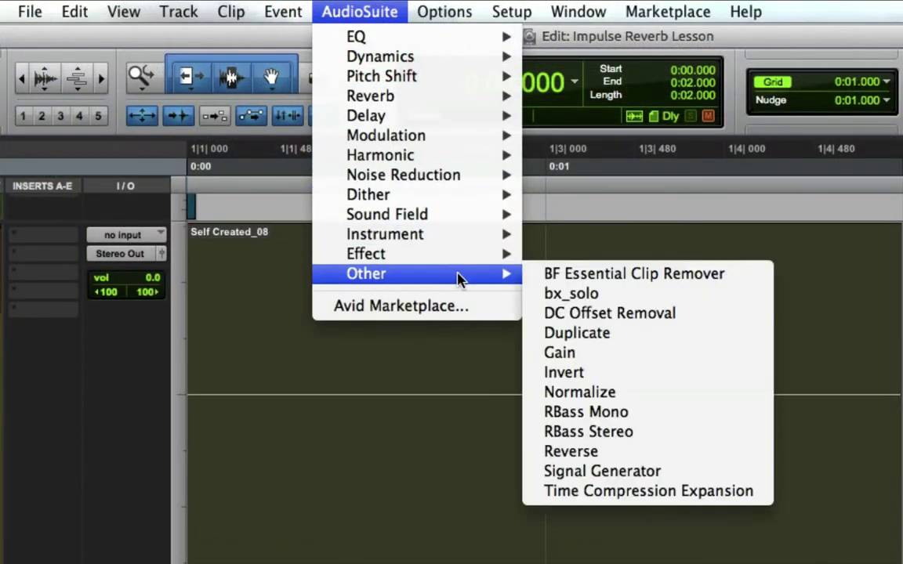
pyautogui.click(595, 473)
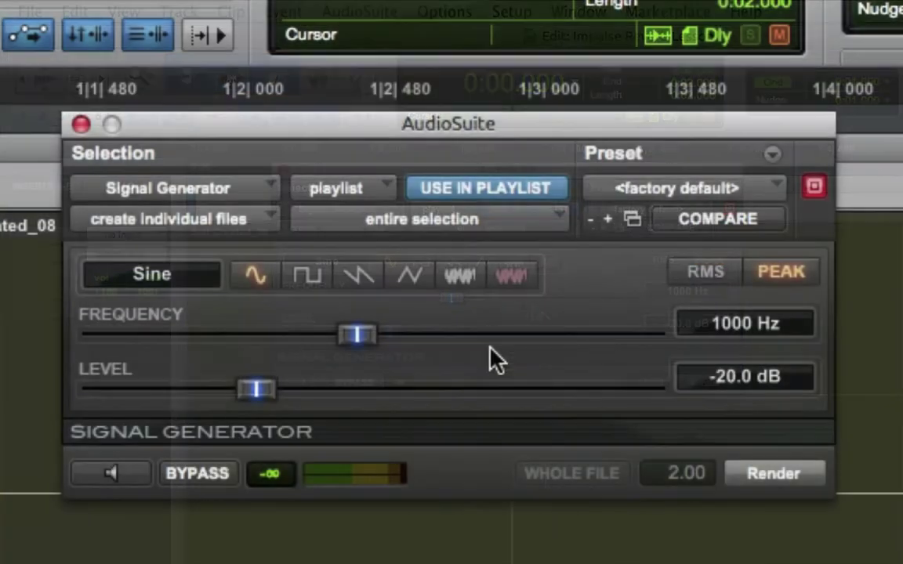
pyautogui.click(464, 282)
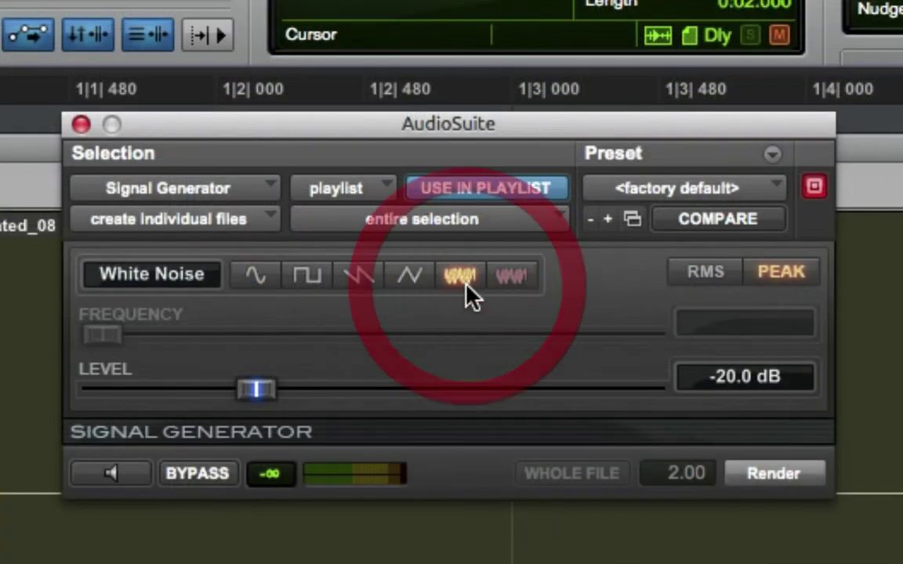
pyautogui.click(746, 384)
pyautogui.press('BackSpace')
pyautogui.press('BackSpace')
pyautogui.press('BackSpace')
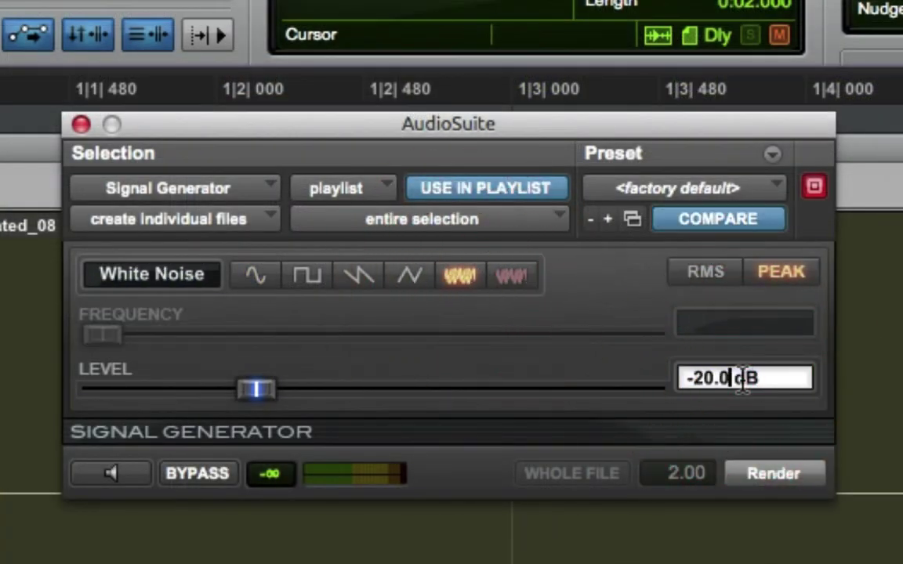
pyautogui.press('BackSpace')
pyautogui.write('1')
pyautogui.press('Return')
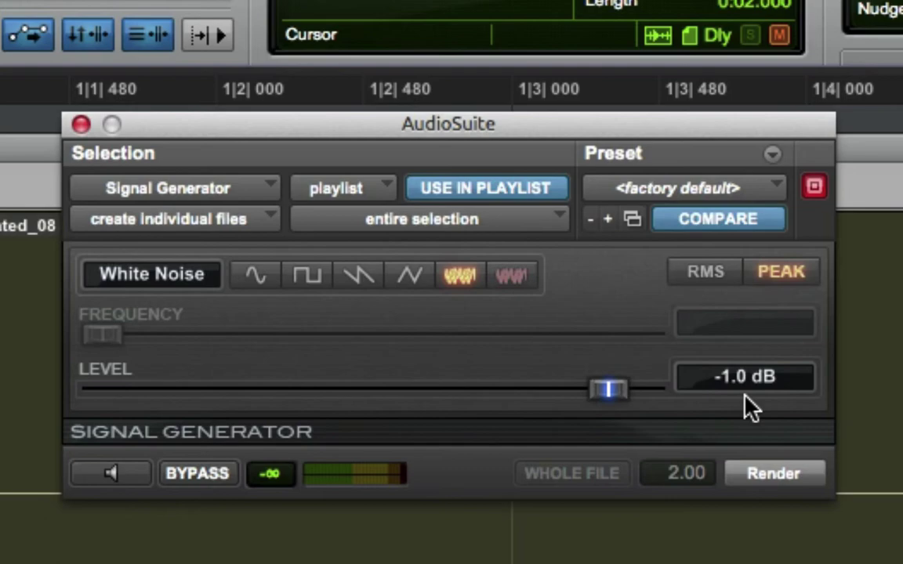
# Render the white noise into the two-second clip and play it back.
pyautogui.click(785, 479)
pyautogui.click(80, 124)
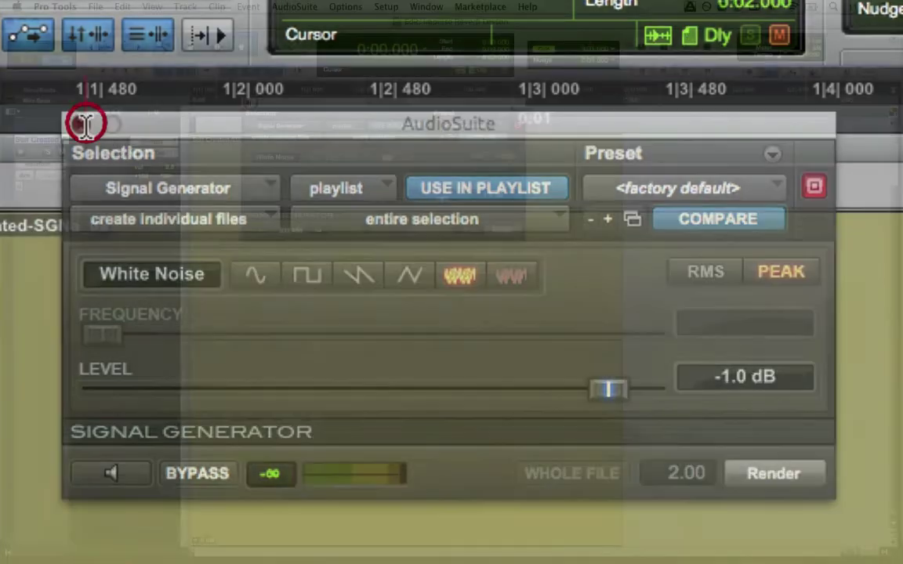
pyautogui.press('space')
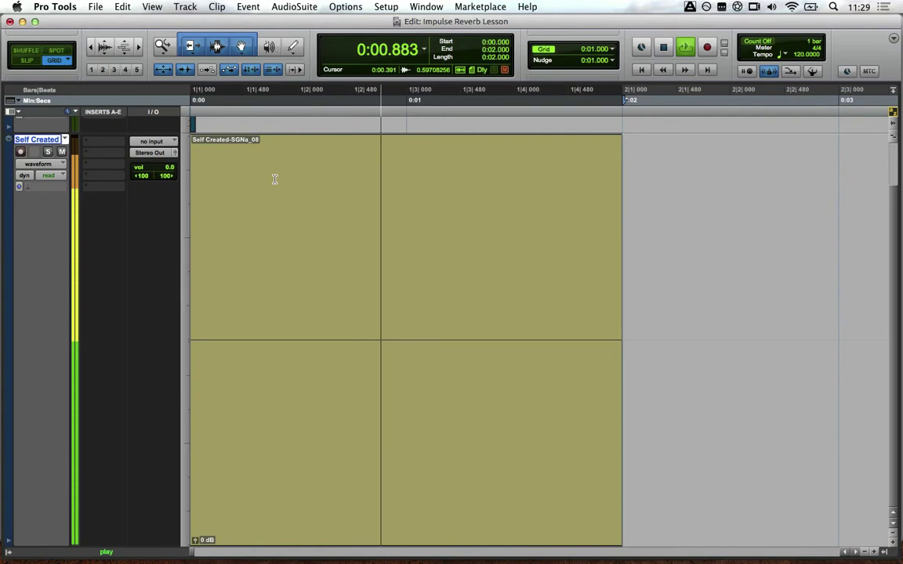
pyautogui.press('space')
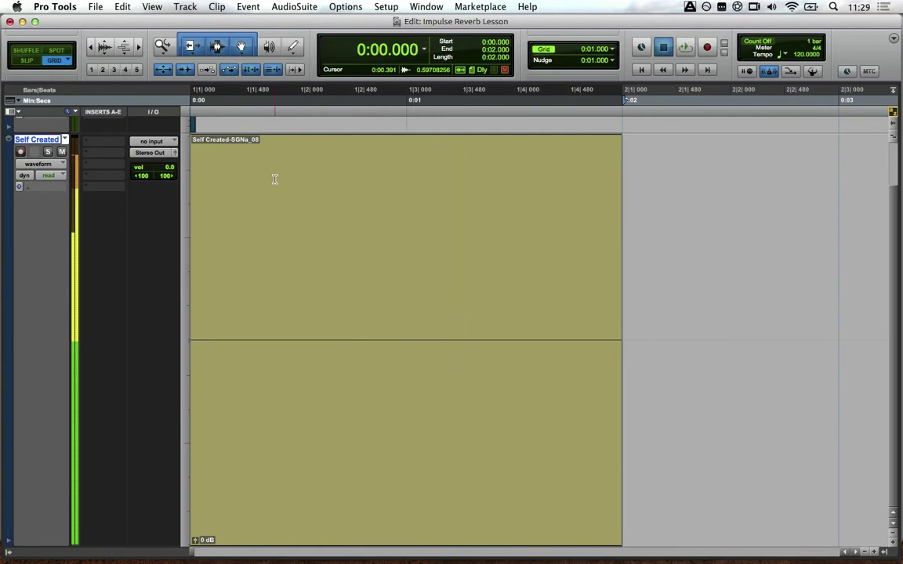
# Insert EQ3 7-Band, enable high- and low-pass filters, and set the high-pass to 70.4 Hz.
pyautogui.click(101, 146)
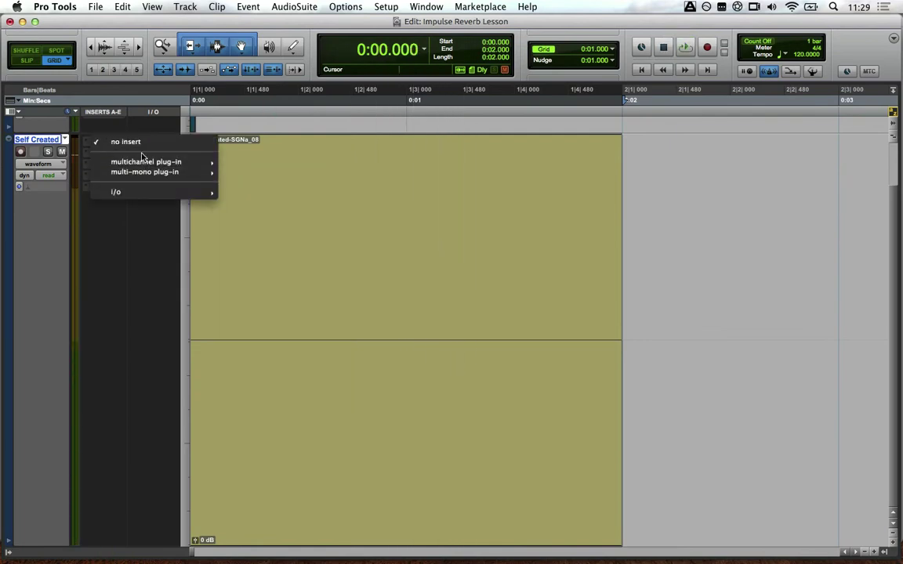
pyautogui.moveTo(149, 161)
pyautogui.moveTo(293, 162)
pyautogui.click(390, 222)
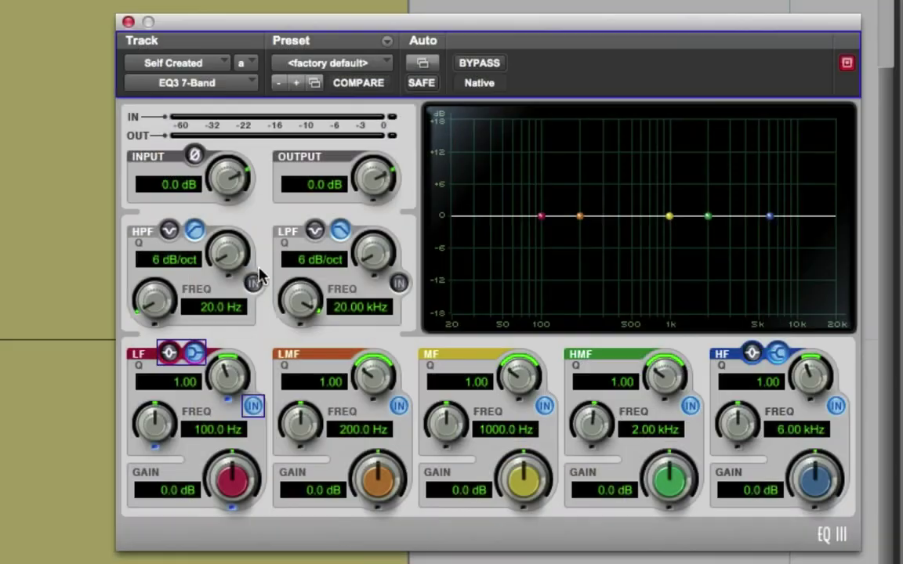
pyautogui.click(253, 282)
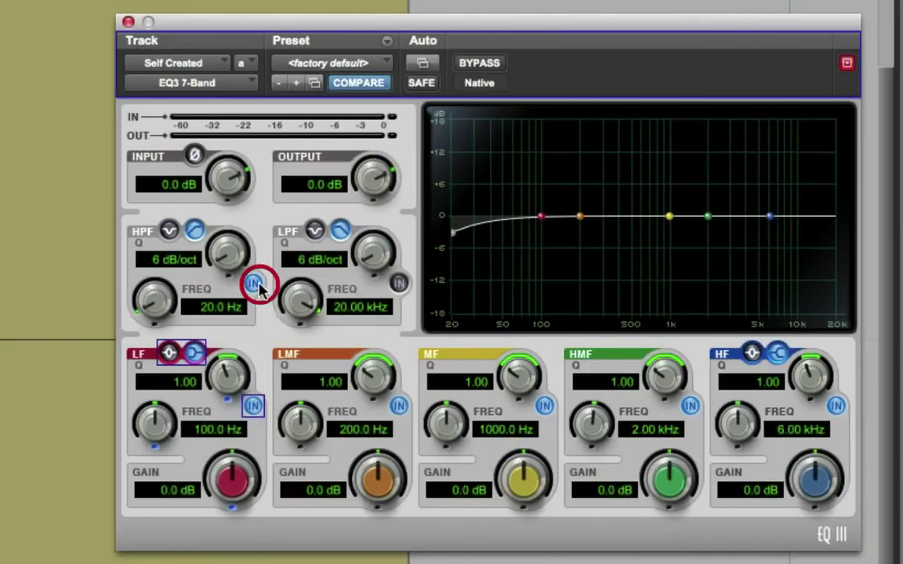
pyautogui.click(399, 282)
pyautogui.moveTo(155, 313); pyautogui.dragTo(151, 257)
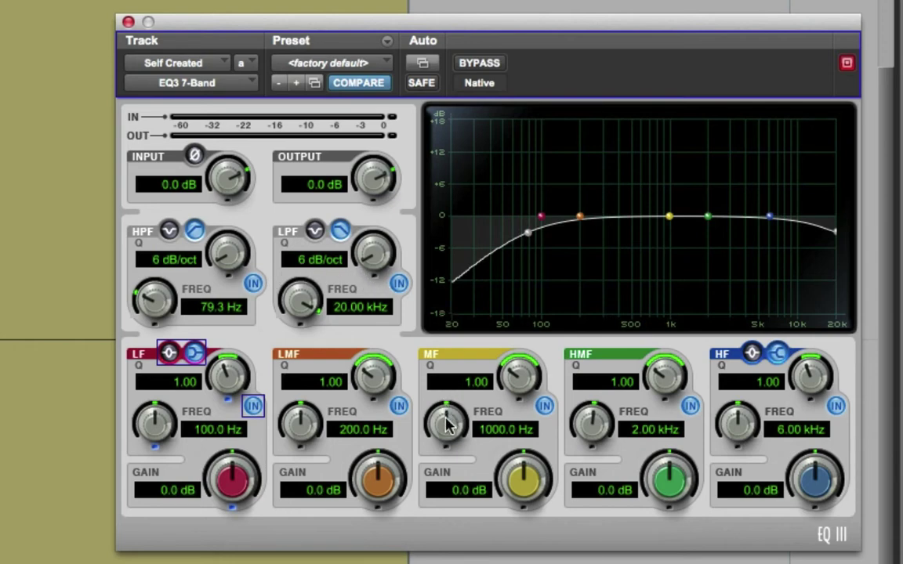
# Move the mid band to 1.55 kHz and enable automation for Mid Band Gain and low-pass frequency.
pyautogui.moveTo(441, 420); pyautogui.dragTo(448, 409)
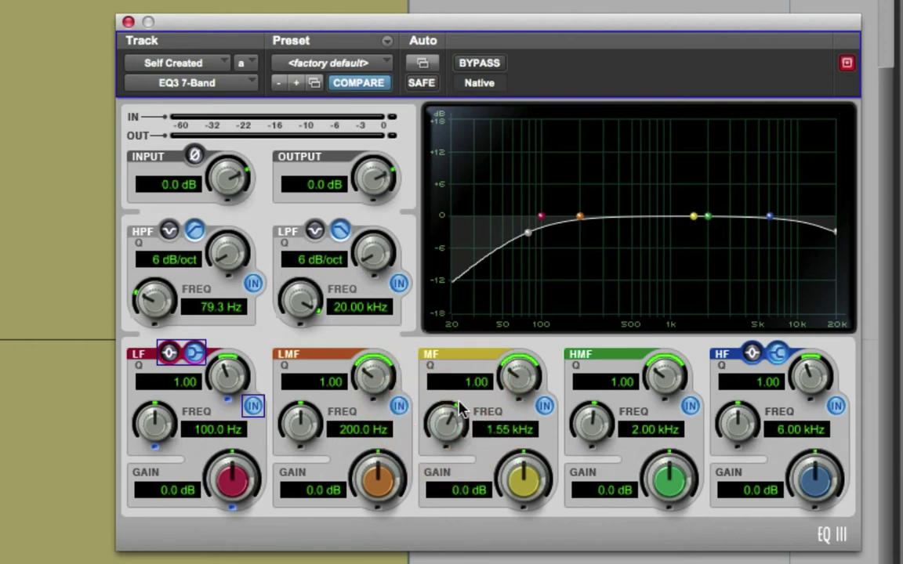
pyautogui.keyDown('ctrl'); pyautogui.keyDown('alt'); pyautogui.keyDown('super'); pyautogui.click(523, 479); pyautogui.keyUp('super'); pyautogui.keyUp('alt'); pyautogui.keyUp('ctrl')
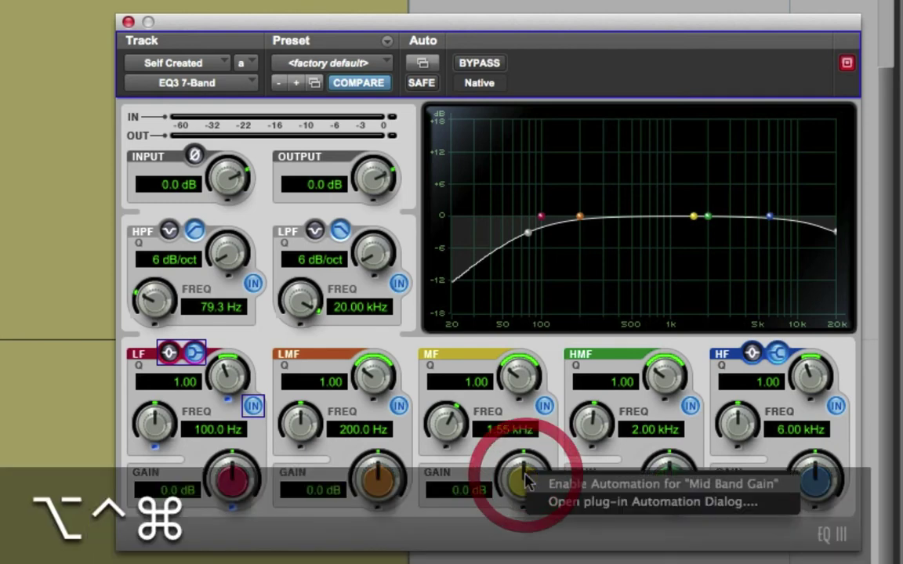
pyautogui.click(547, 485)
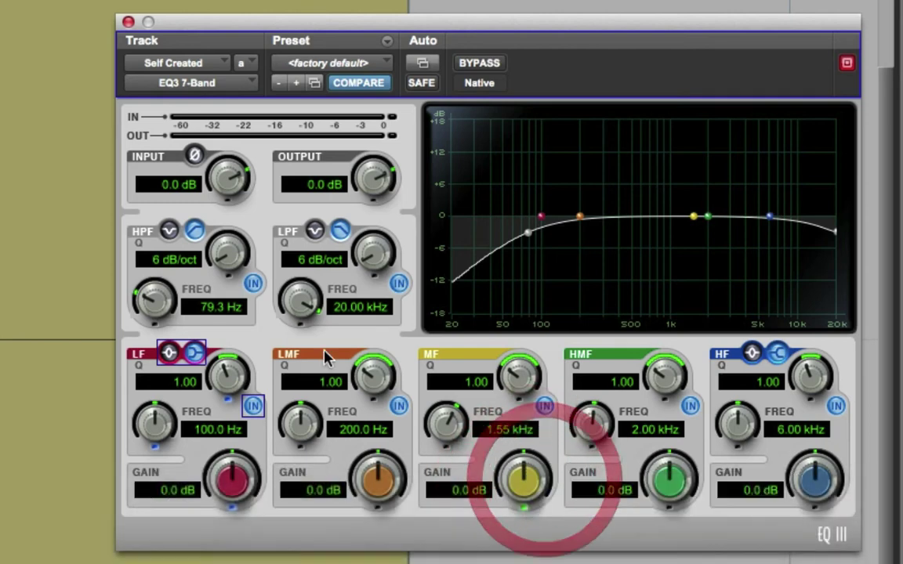
pyautogui.keyDown('ctrl'); pyautogui.keyDown('alt'); pyautogui.keyDown('super'); pyautogui.click(299, 304); pyautogui.keyUp('super'); pyautogui.keyUp('alt'); pyautogui.keyUp('ctrl')
pyautogui.click(326, 308)
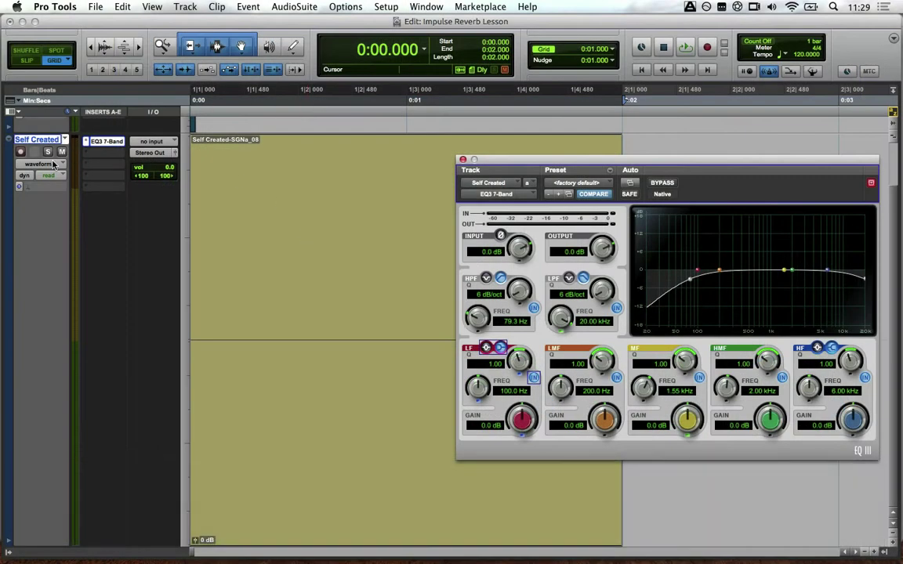
# Show the Mid Band Gain lane and draw a downward ramp across the noise clip.
pyautogui.click(39, 164)
pyautogui.moveTo(79, 214)
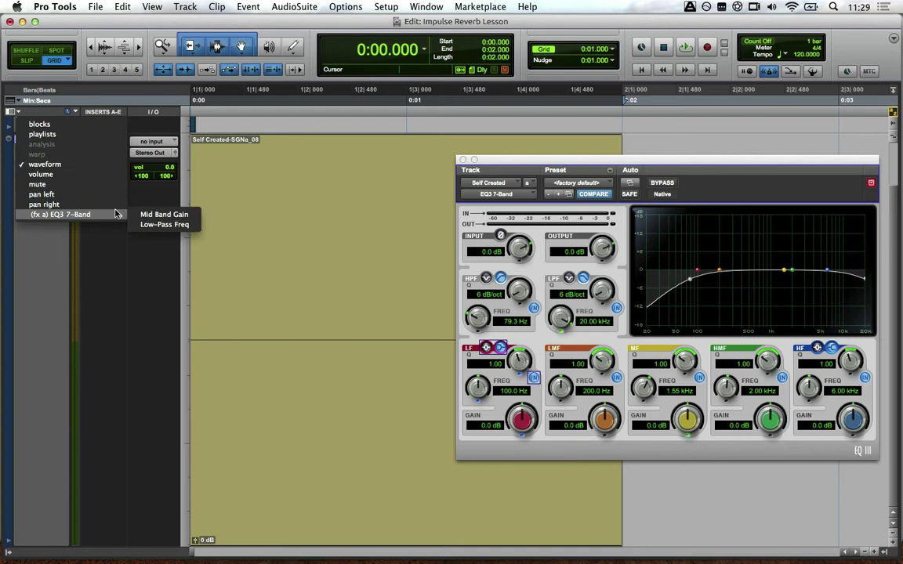
pyautogui.click(137, 213)
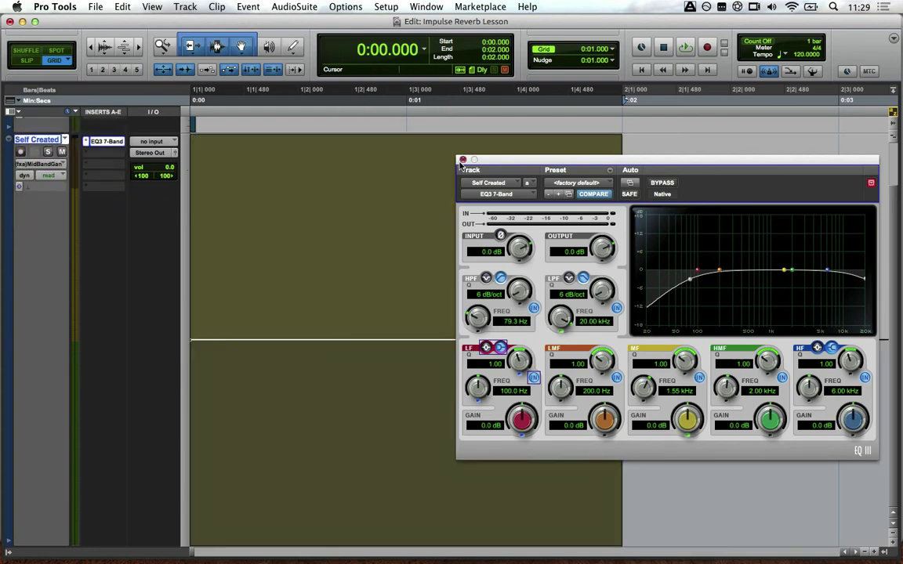
pyautogui.click(462, 161)
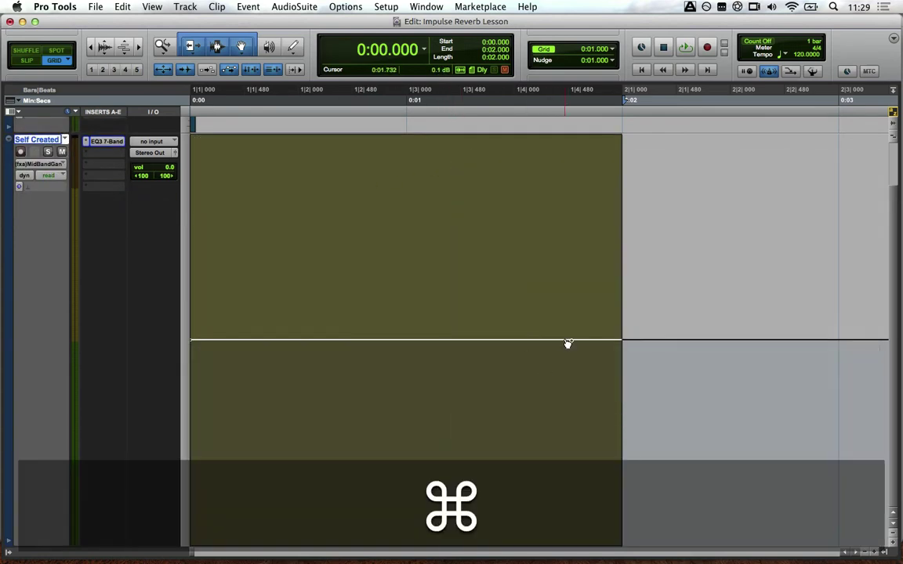
pyautogui.moveTo(567, 343); pyautogui.dragTo(607, 562)
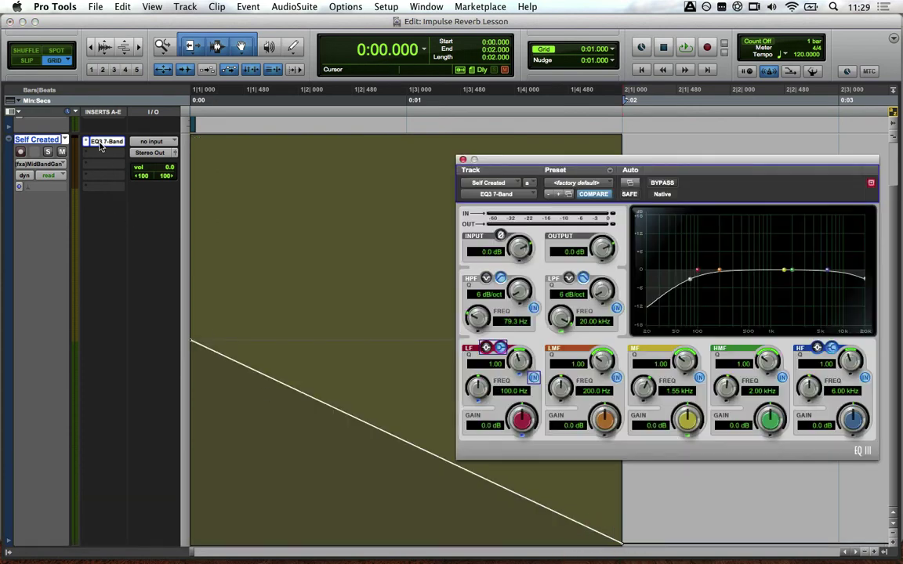
# Audition the gain ramp and narrow the mid band Q to 0.10.
pyautogui.click(98, 141)
pyautogui.press('space')
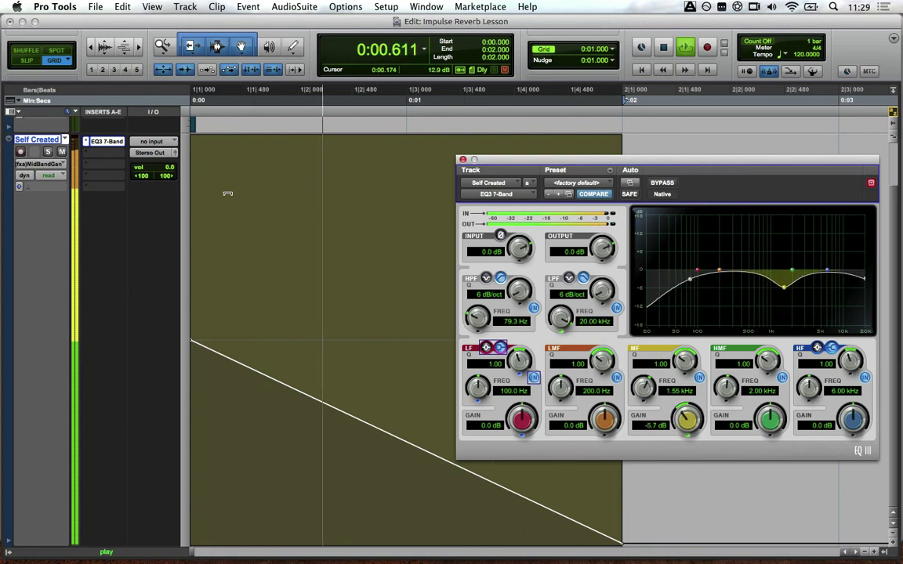
pyautogui.press('space')
pyautogui.moveTo(686, 358); pyautogui.dragTo(674, 455)
pyautogui.press('space')
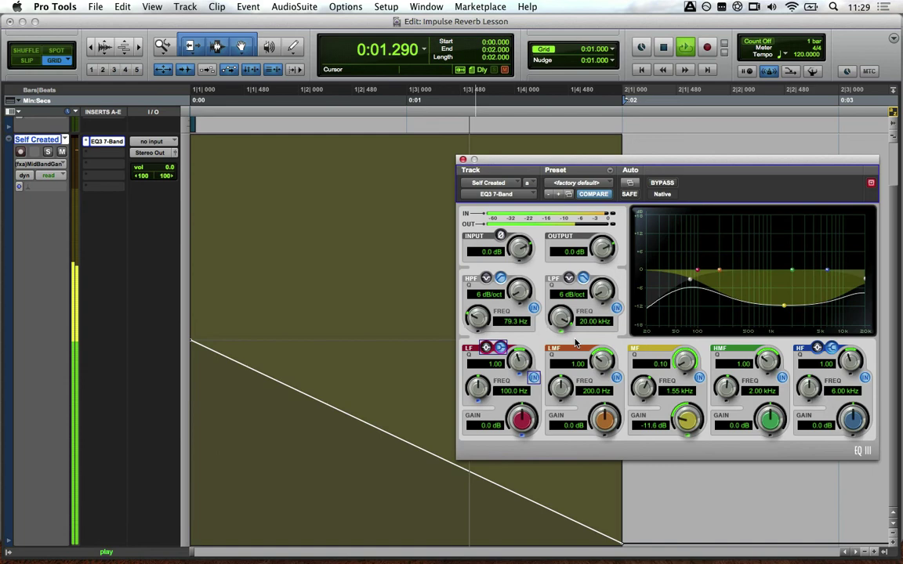
pyautogui.press('space')
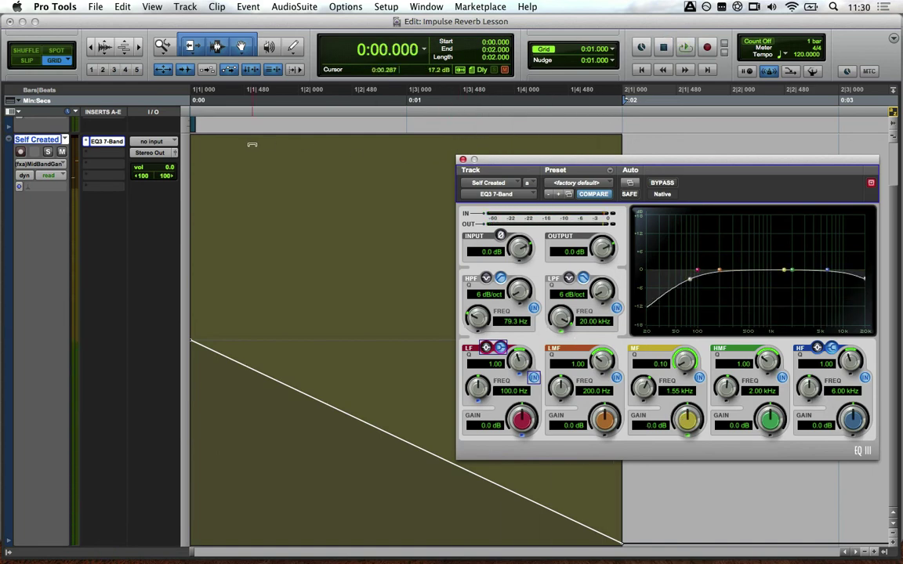
pyautogui.click(42, 162)
# Show the Low-Pass Freq lane and slope the frequency down toward the clip end.
pyautogui.moveTo(55, 164)
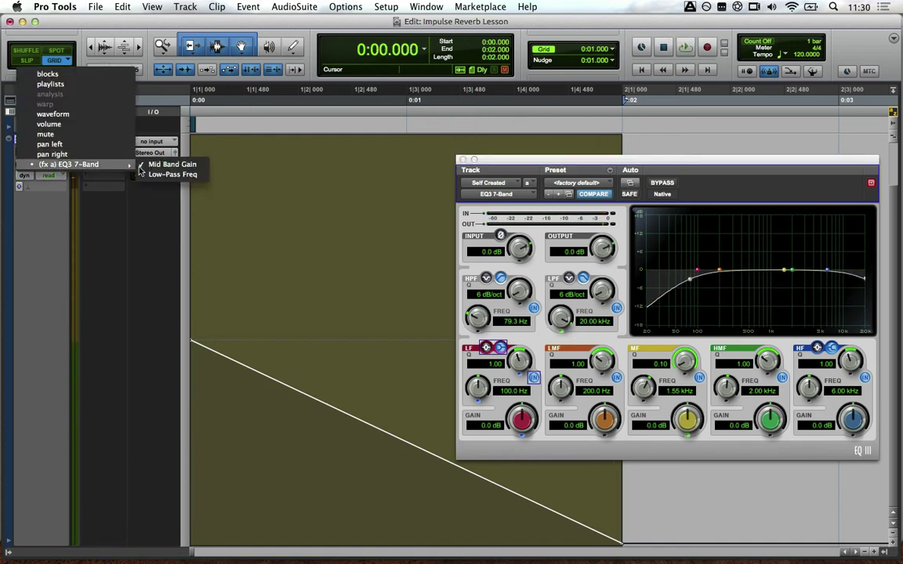
pyautogui.click(149, 174)
pyautogui.click(462, 160)
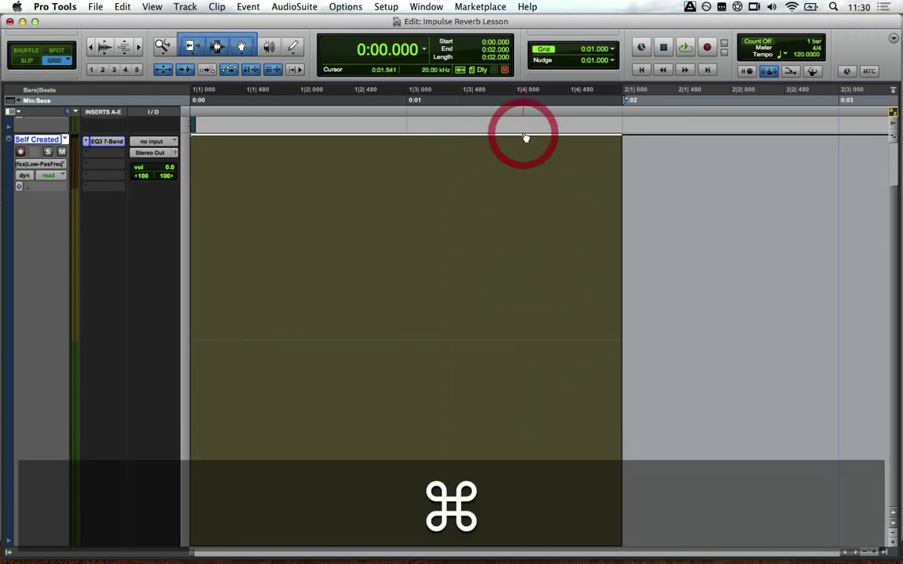
pyautogui.moveTo(621, 137); pyautogui.dragTo(621, 421)
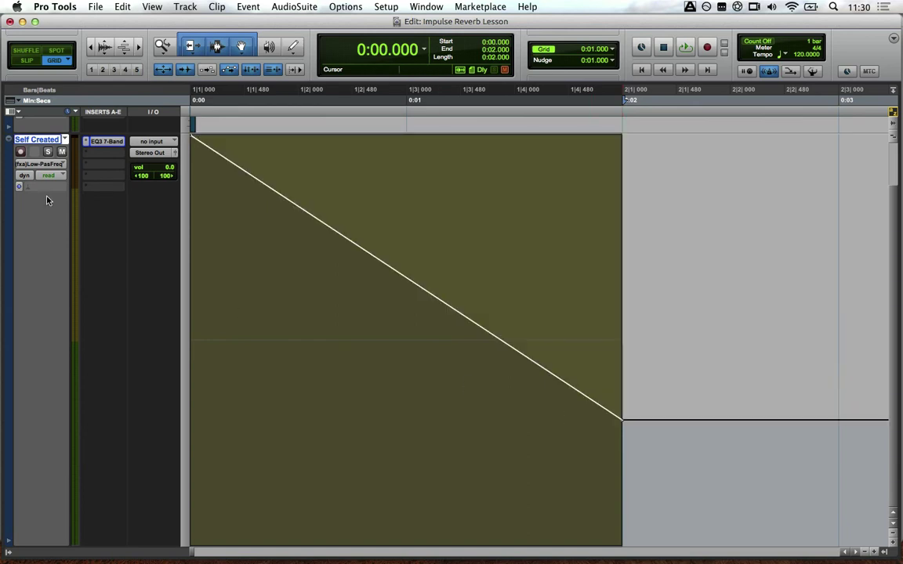
# Audition the filter sweep, then switch the track back to its waveform view.
pyautogui.press('space')
pyautogui.click(104, 142)
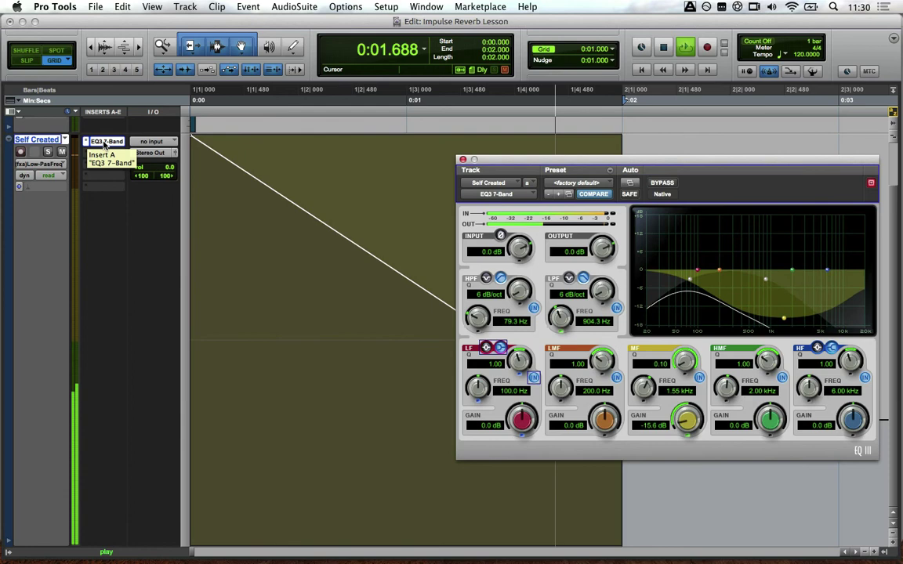
pyautogui.press('space')
pyautogui.click(462, 159)
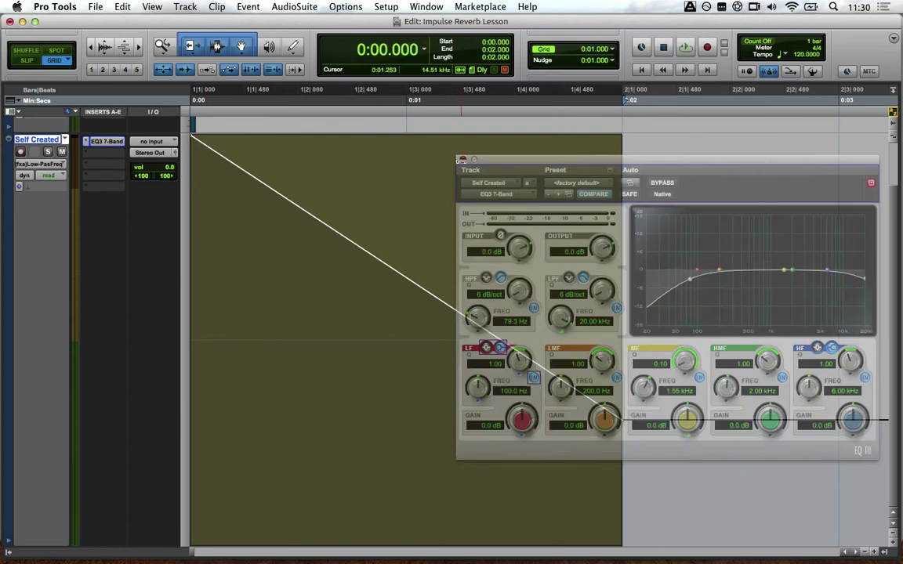
pyautogui.click(39, 163)
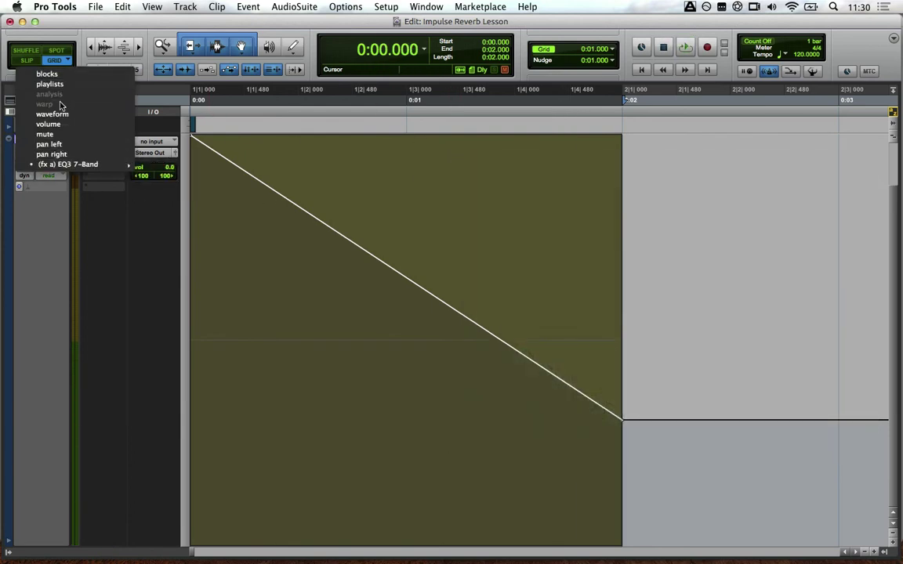
pyautogui.click(52, 113)
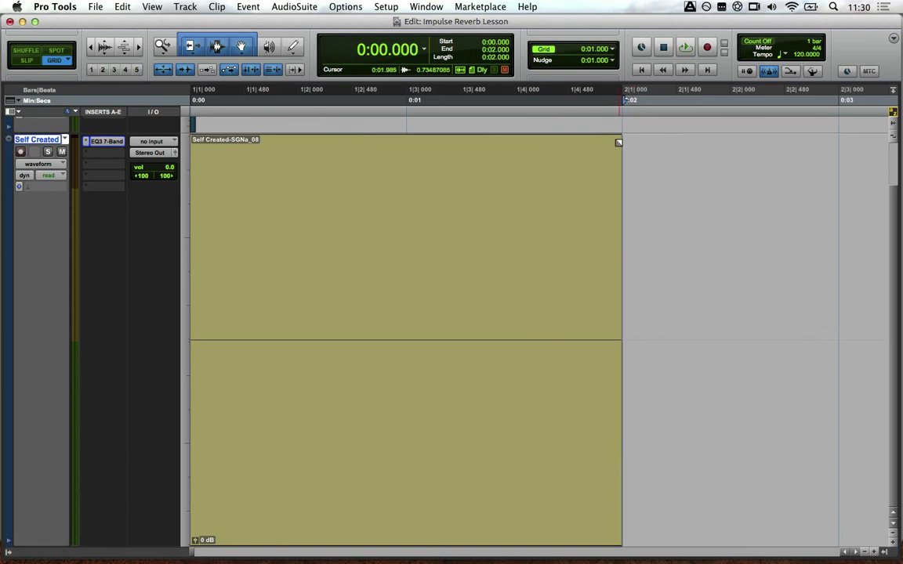
# Fade out the whole noise clip on a steep exponential curve and play it back.
pyautogui.moveTo(618, 141); pyautogui.dragTo(135, 106)
pyautogui.doubleClick(435, 437)
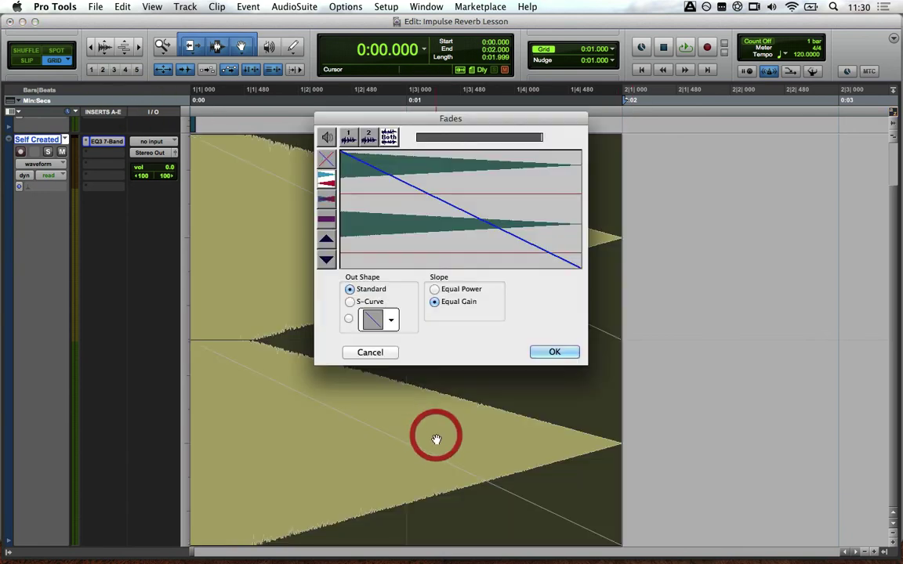
pyautogui.moveTo(460, 210); pyautogui.dragTo(443, 247)
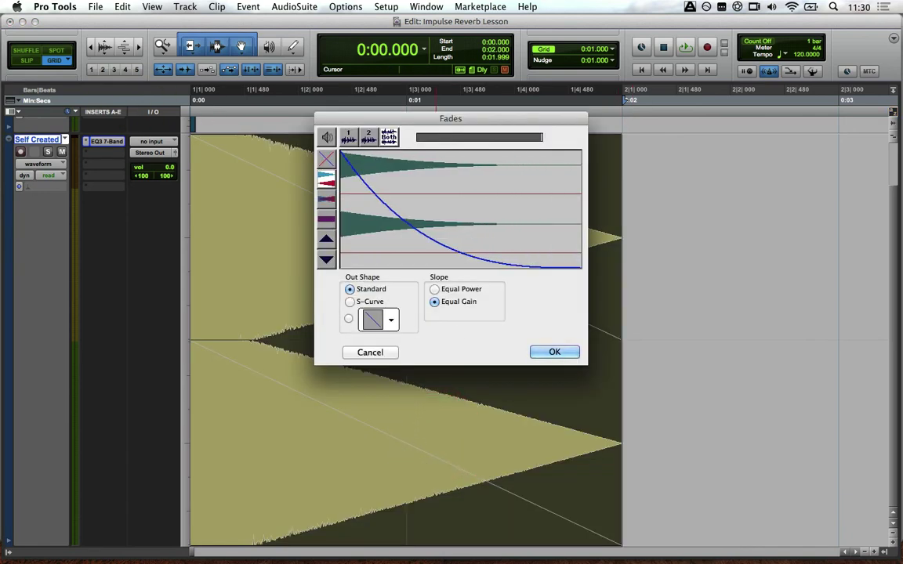
pyautogui.click(554, 352)
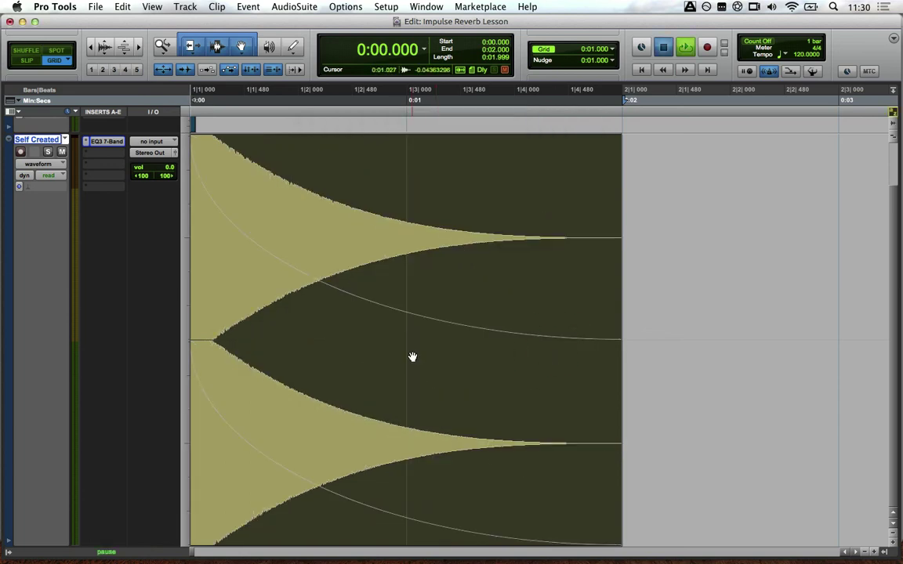
pyautogui.press('space')
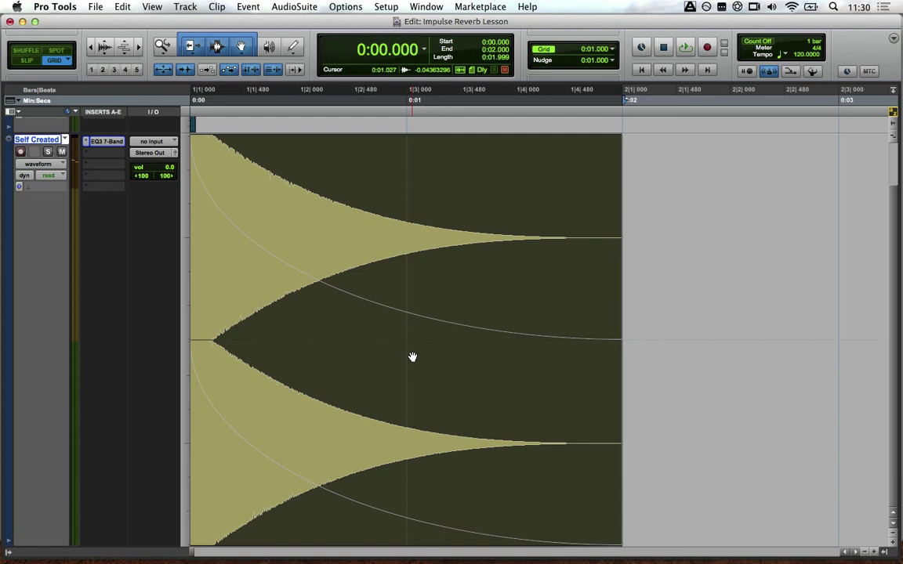
# Bounce the faded clip to disk as EQ.wav in the REVERB folder.
pyautogui.press('alt+super+b')
pyautogui.press('Return')
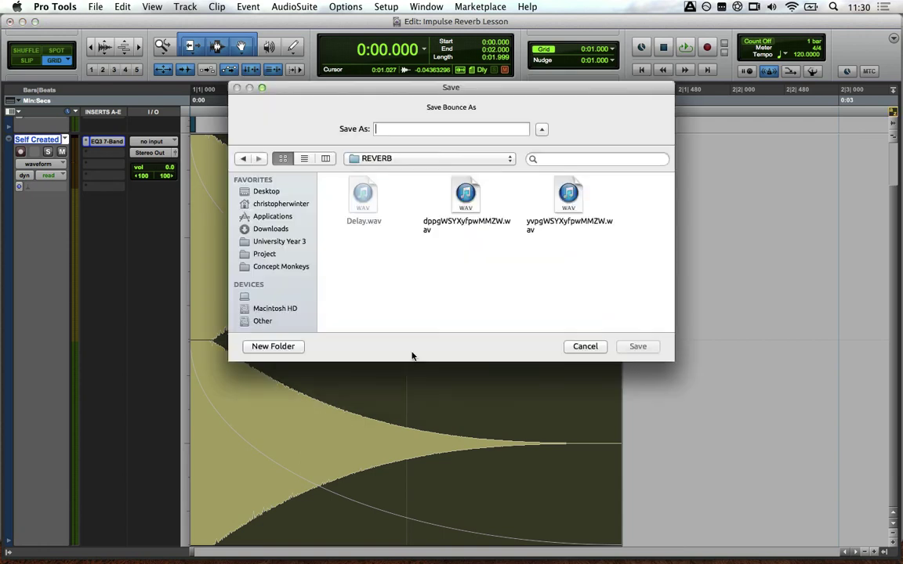
pyautogui.write('IR')
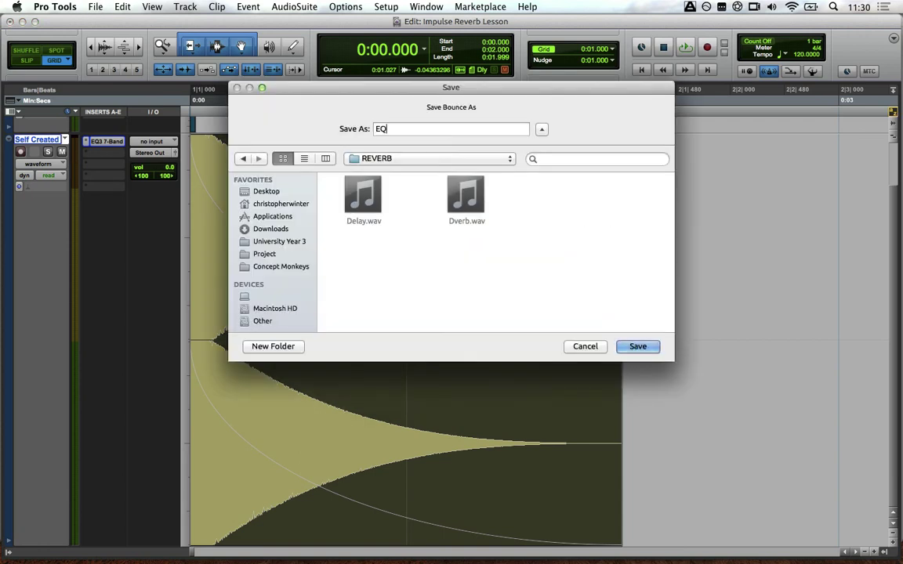
pyautogui.press('Return')
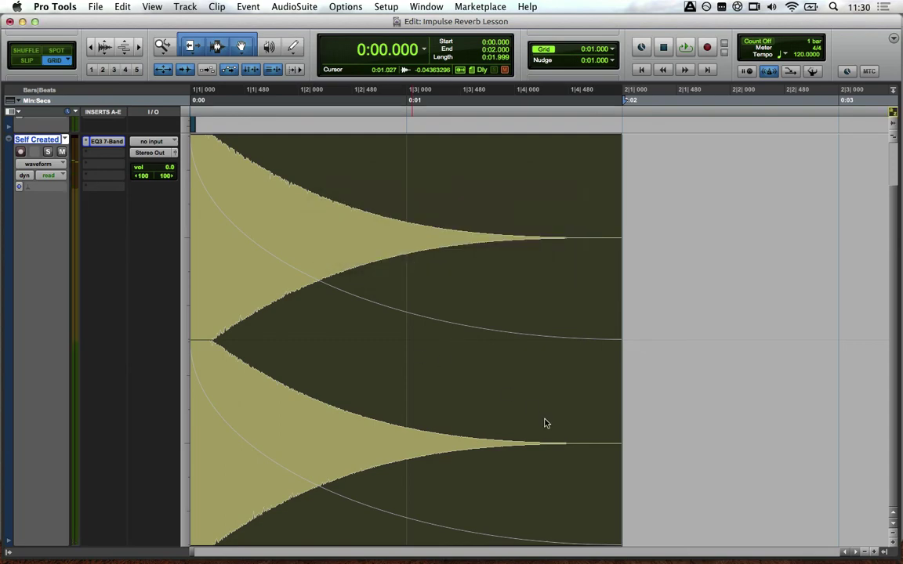
pyautogui.hotkey('ctrl', 'Up')
# Drop EQ.wav from the REVERB folder onto Space Designer's impulse response and raise the Rev level.
pyautogui.click(571, 235)
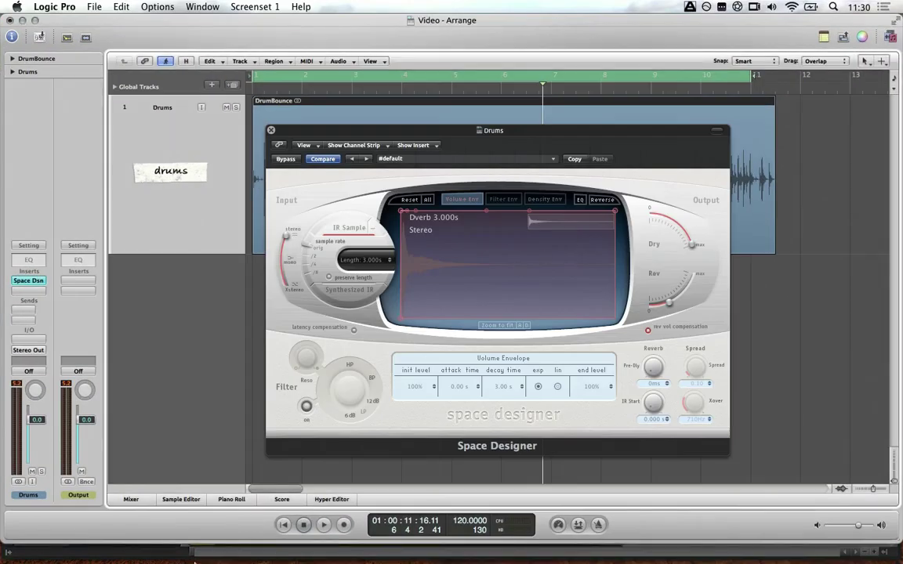
pyautogui.click(182, 536)
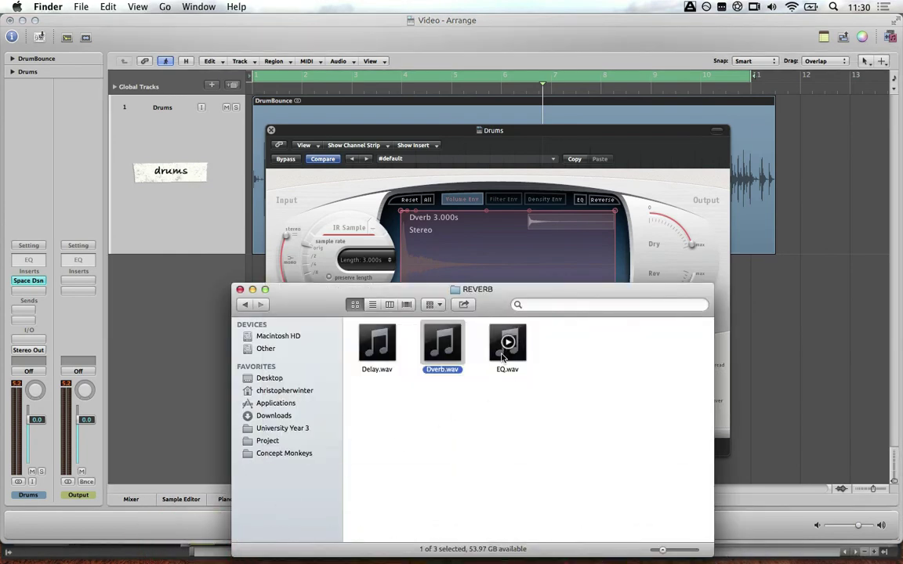
pyautogui.moveTo(504, 358); pyautogui.dragTo(435, 238)
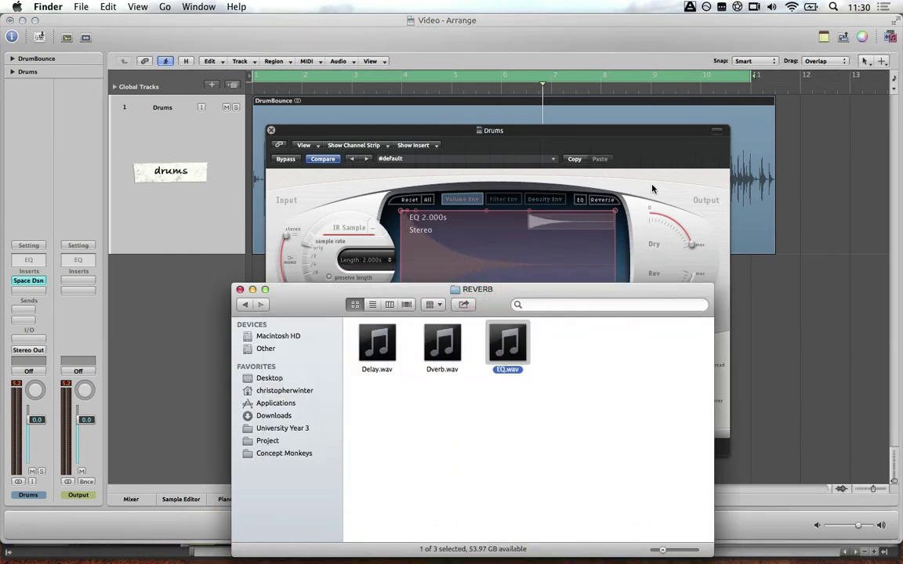
pyautogui.click(675, 165)
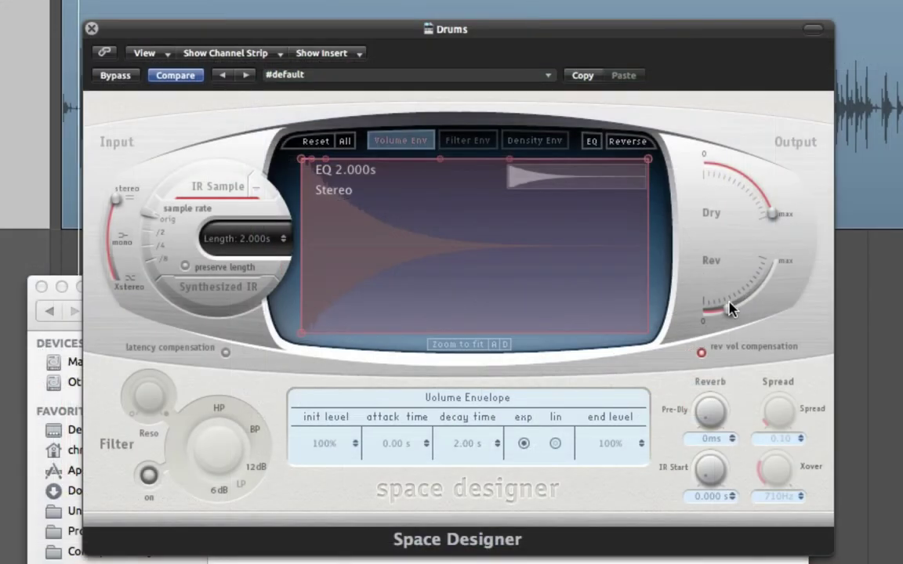
pyautogui.moveTo(729, 308)
pyautogui.mouseDown()
pyautogui.moveTo(759, 297)
pyautogui.moveTo(750, 313)
pyautogui.moveTo(743, 303)
pyautogui.mouseUp()
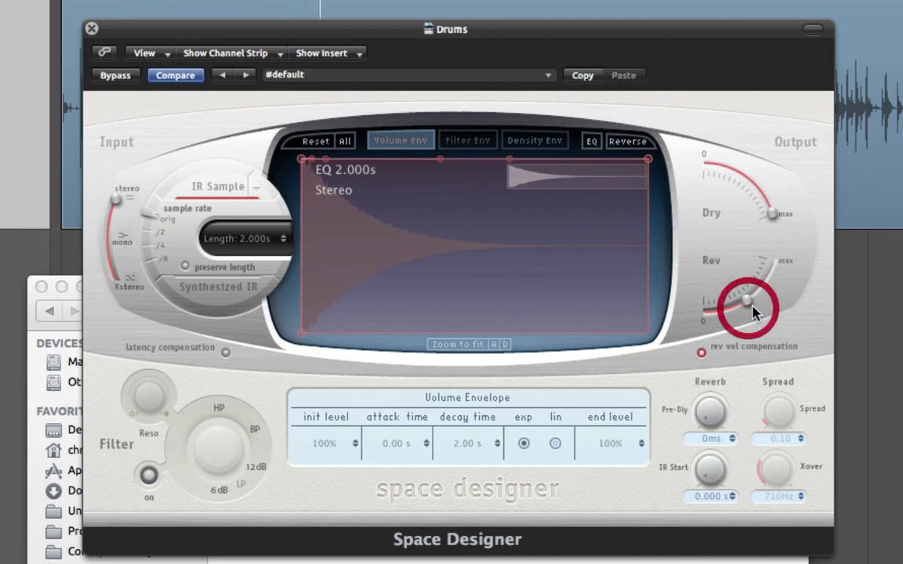